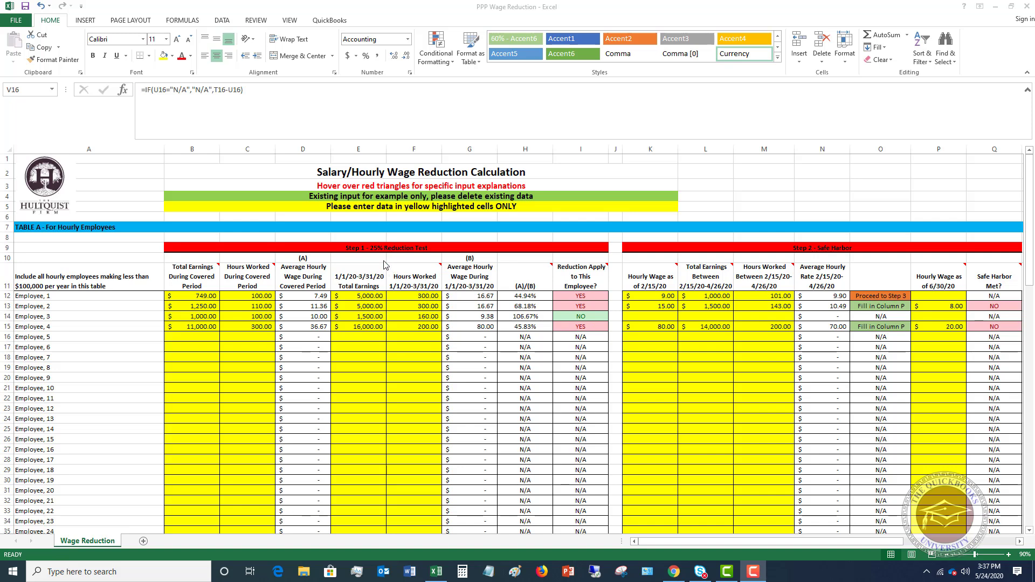
mouse_move(384, 267)
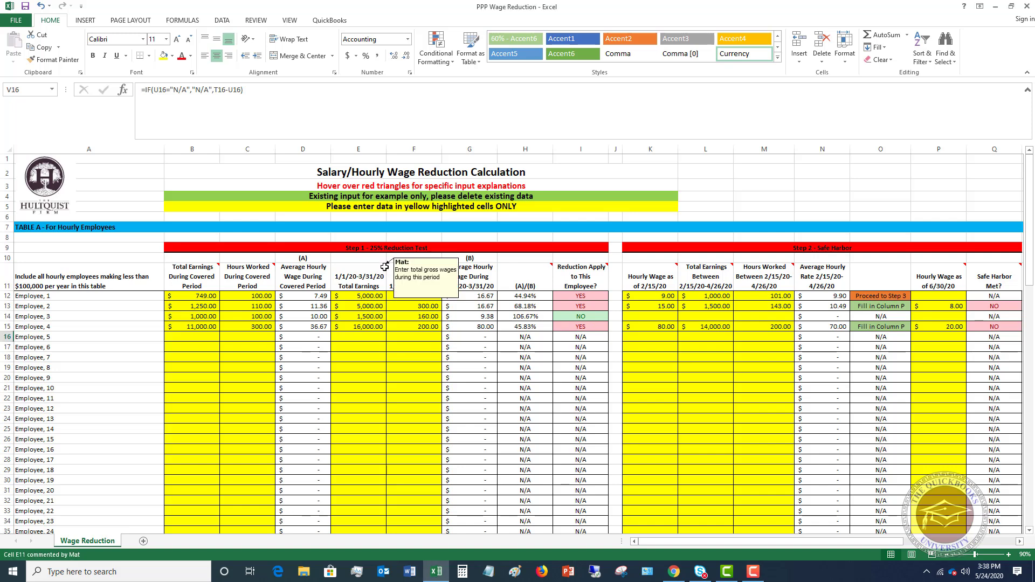
mouse_move(552, 264)
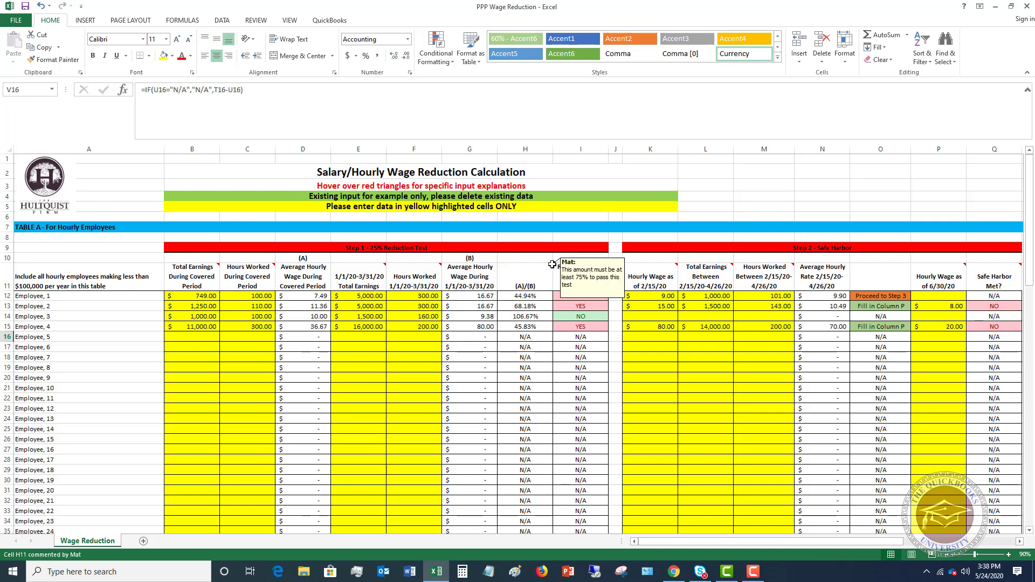
mouse_move(670, 268)
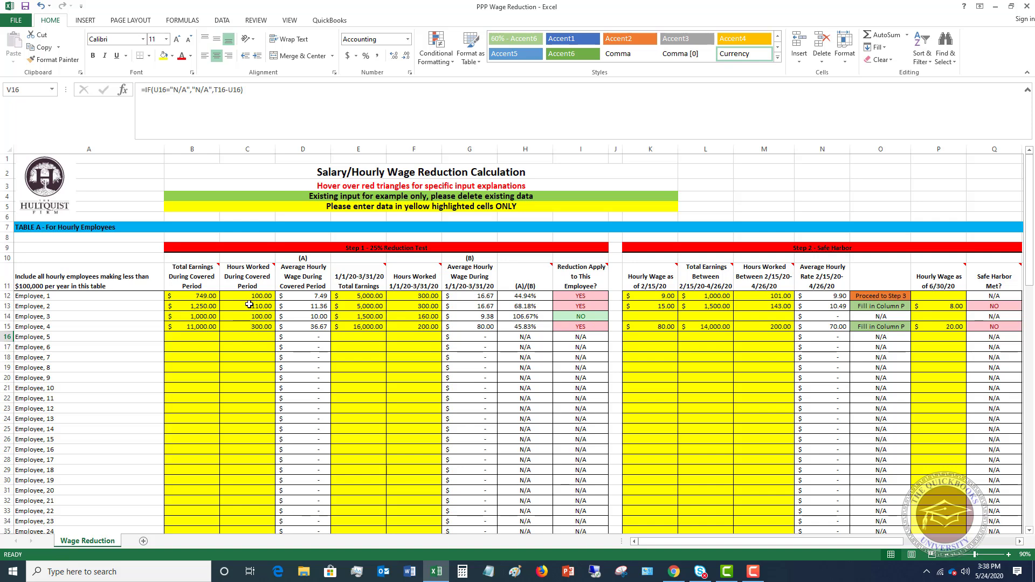
left_click_drag(250, 297, 253, 345)
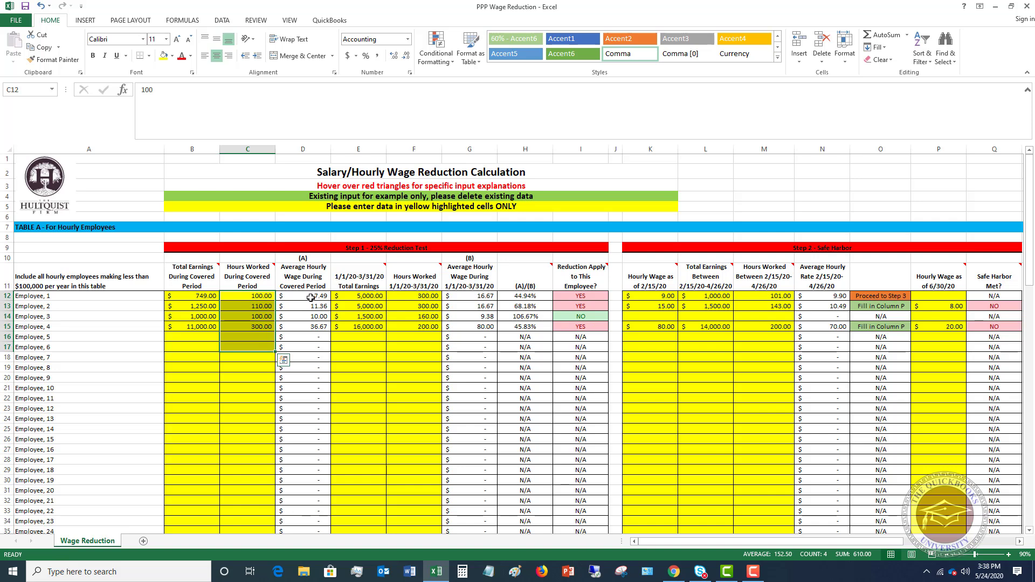
left_click_drag(311, 298, 313, 328)
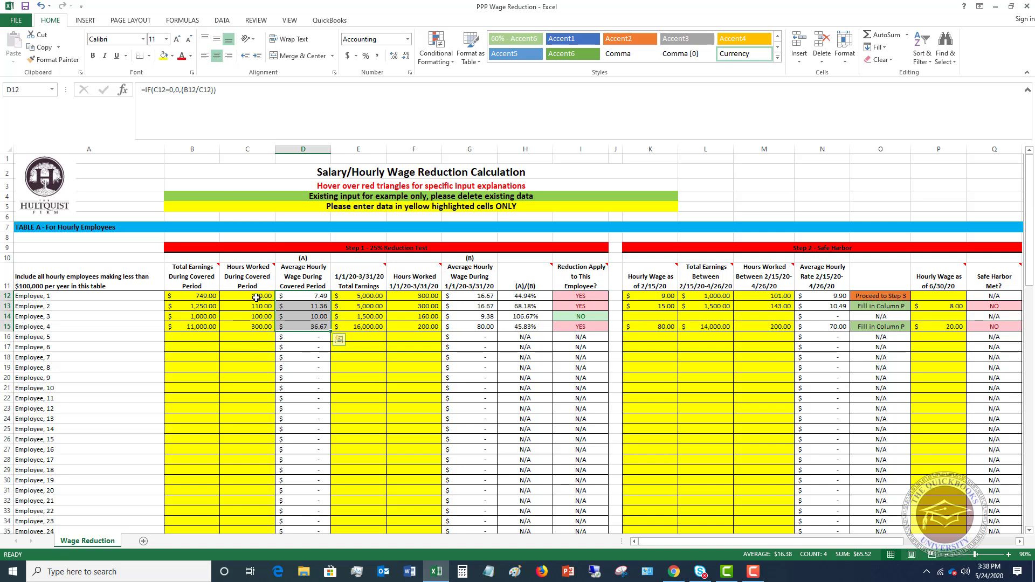
left_click(39, 227)
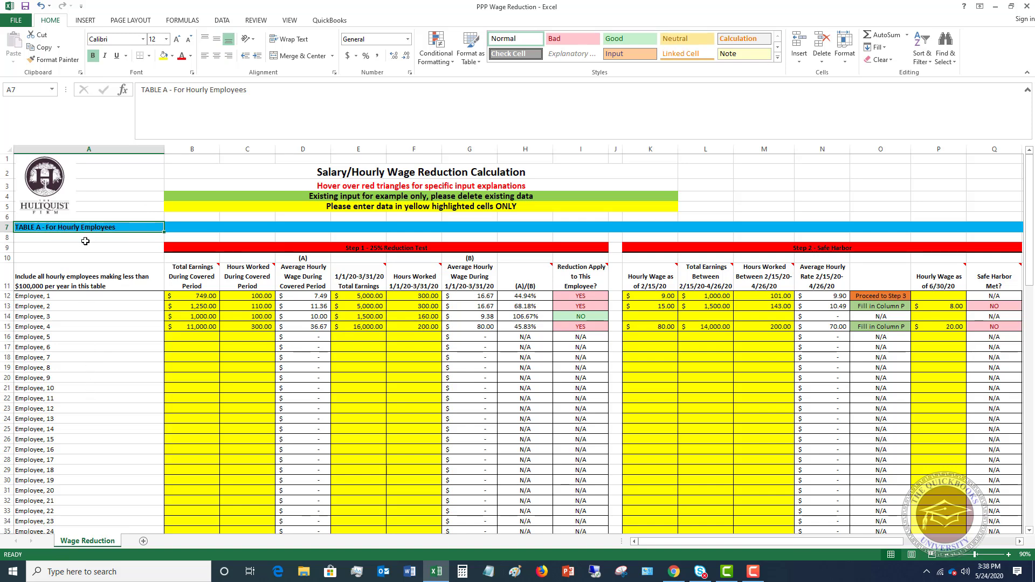
scroll(109, 269, "down", 3)
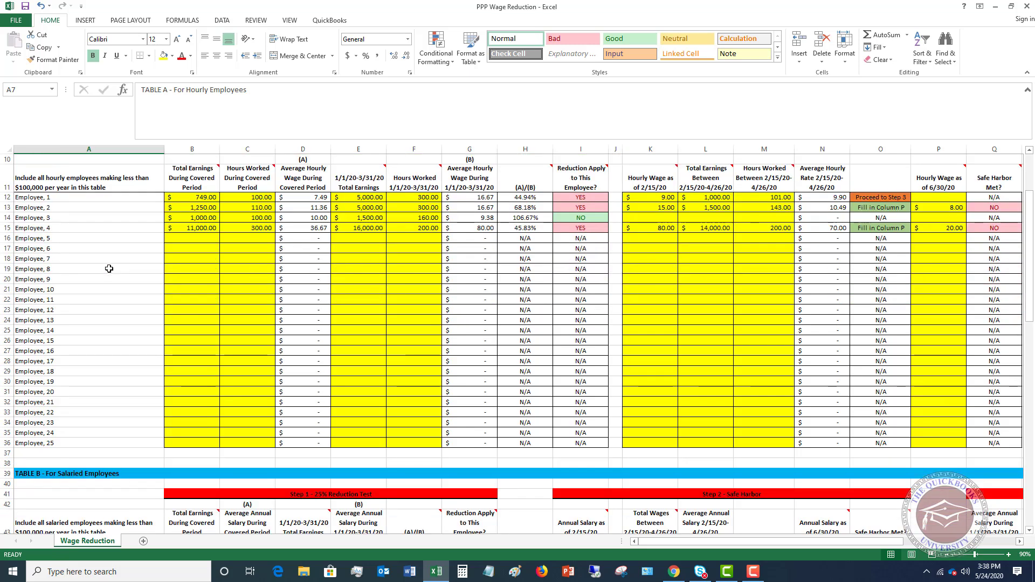
scroll(109, 268, "down", 6)
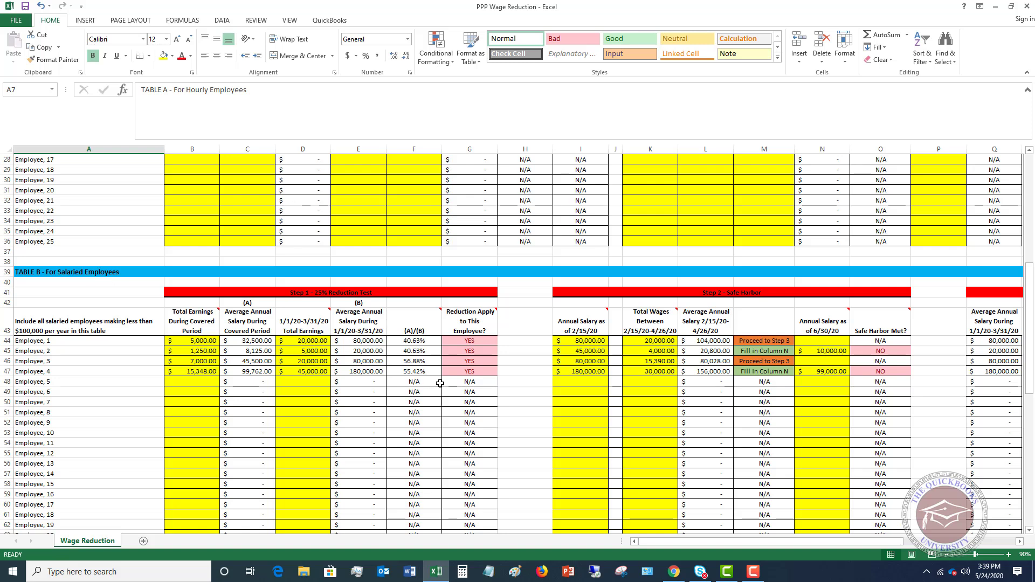
scroll(387, 324, "up", 5)
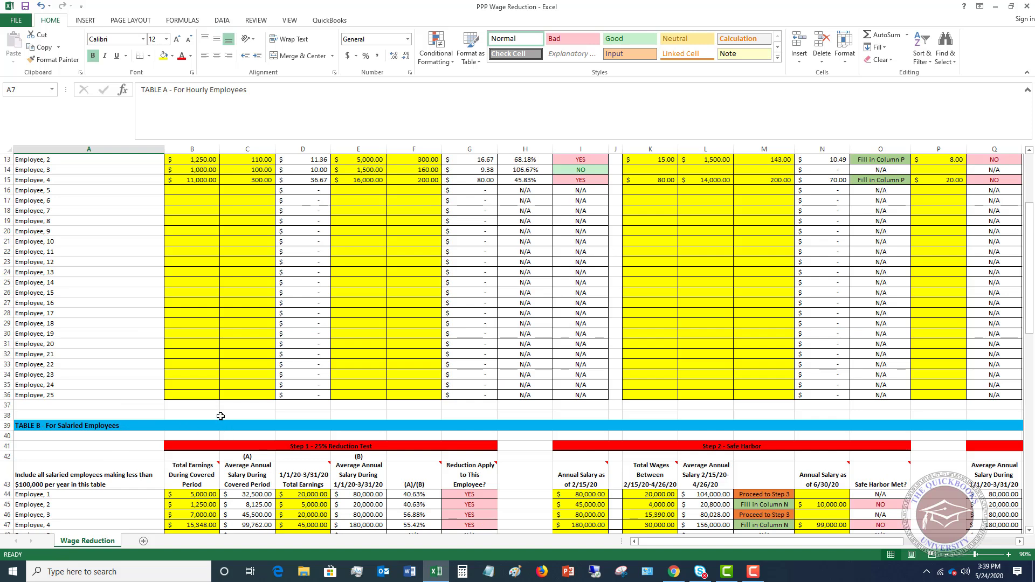
scroll(220, 413, "up", 4)
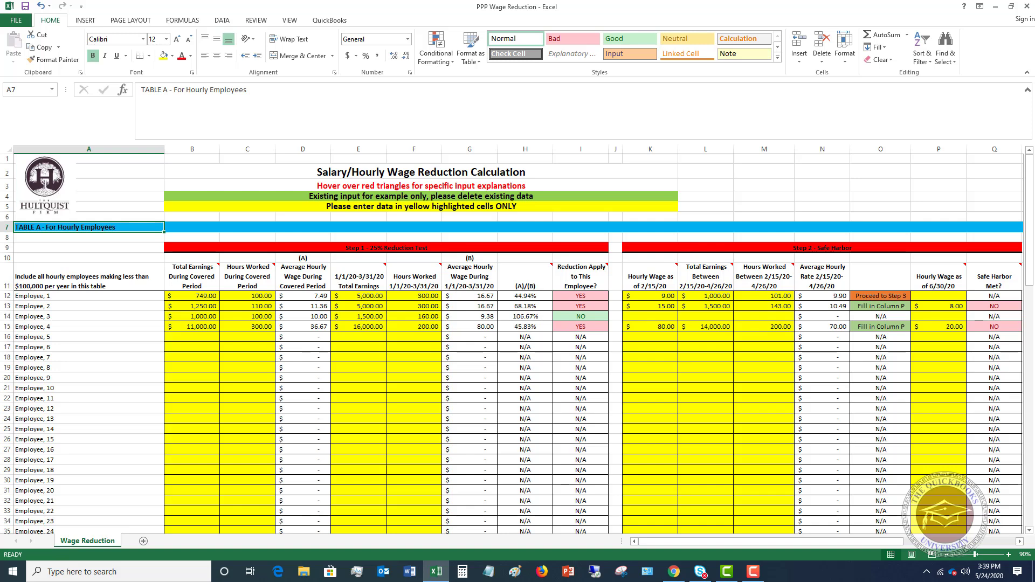
left_click(1019, 542)
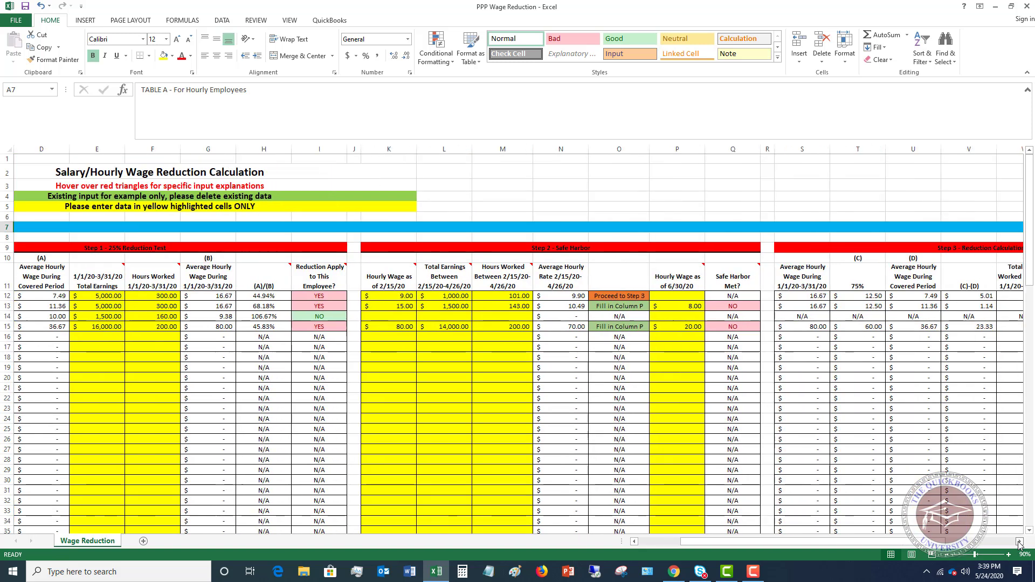
left_click(1020, 542)
left_click(1019, 542)
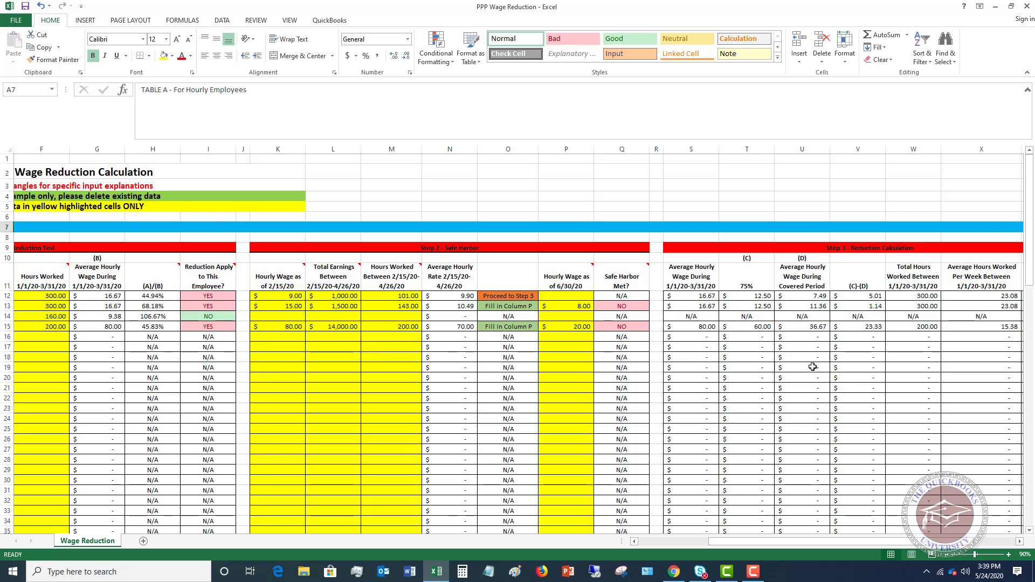
left_click(642, 546)
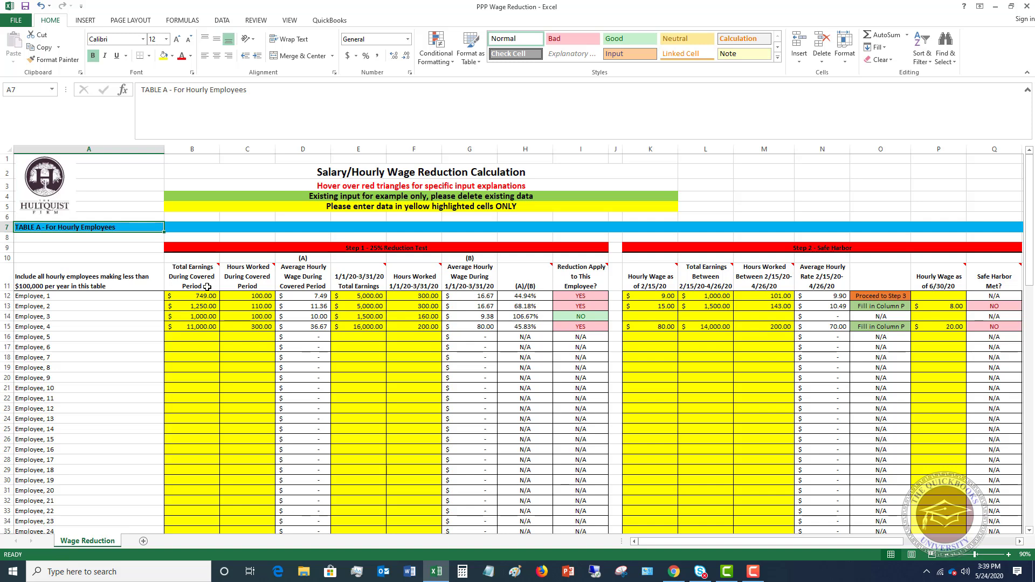
mouse_move(210, 278)
mouse_move(266, 287)
left_click(600, 296)
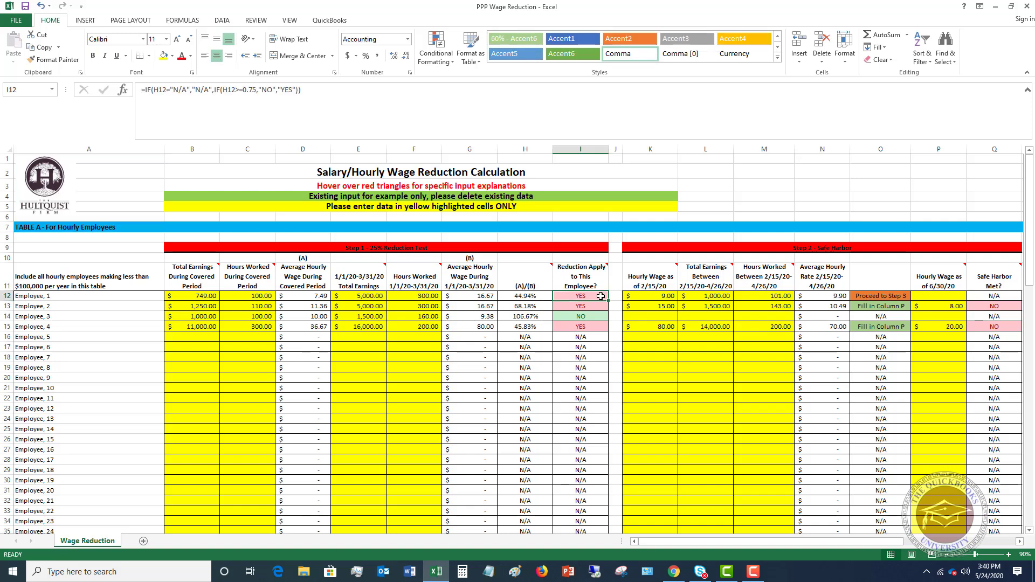
Inspect the 2/15/20 hourly wage, Employee 1's average rate and Proceed-to-Step-3 formulas, then reveal Step 3.
mouse_move(587, 275)
left_click(663, 297)
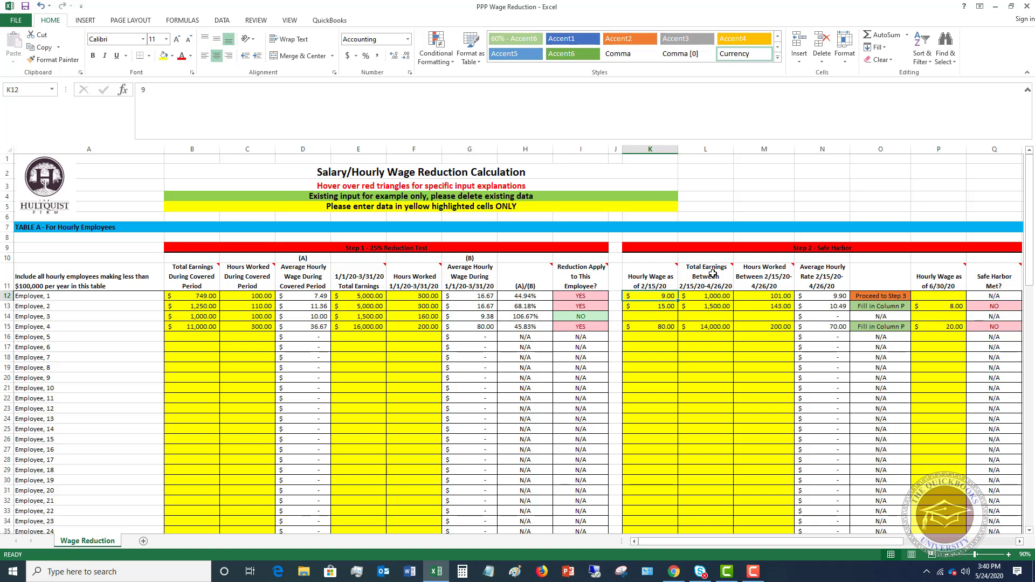
mouse_move(714, 281)
left_click(814, 299)
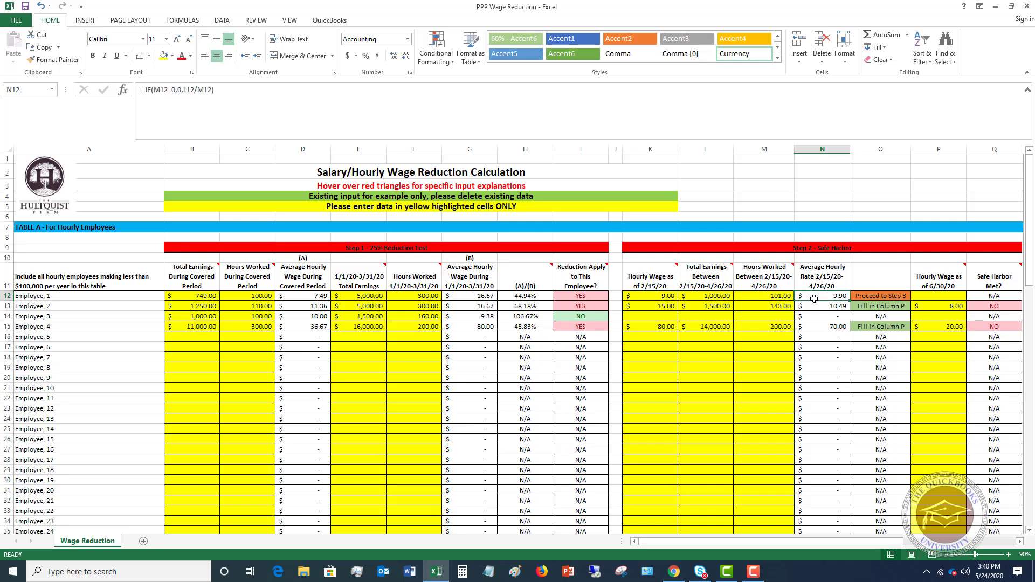
left_click(873, 298)
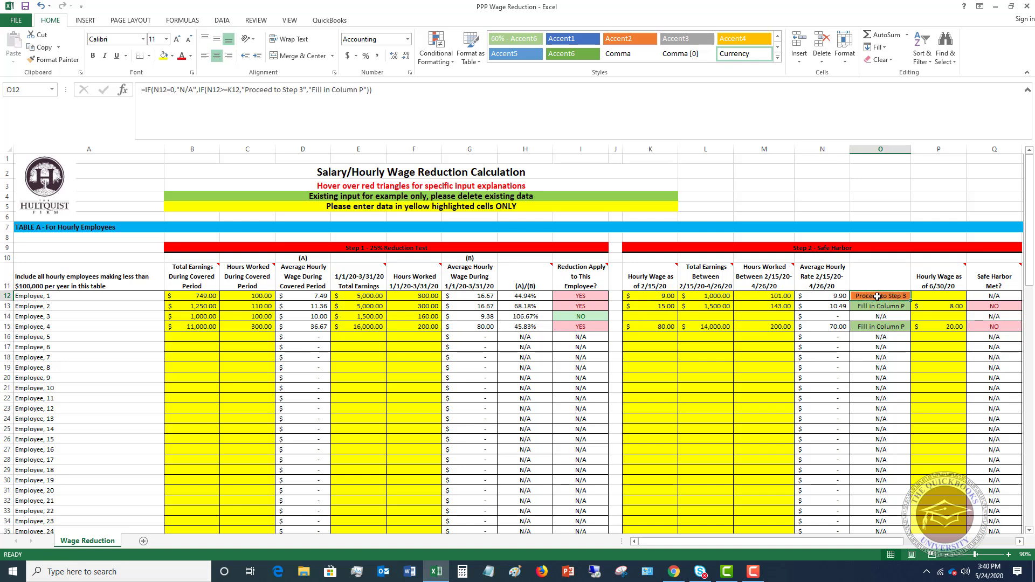
left_click(1019, 542)
left_click(1019, 542)
left_click(1020, 542)
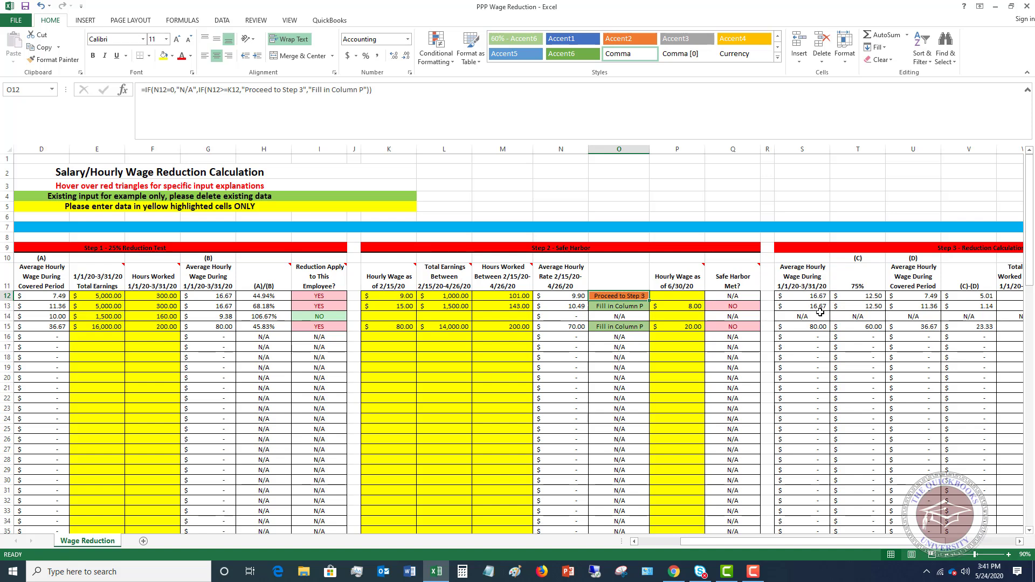
Review Employee 1's Reduction in Forgiveness formula and the average hourly wage formulas for Employees 1 and 2.
left_click(1019, 542)
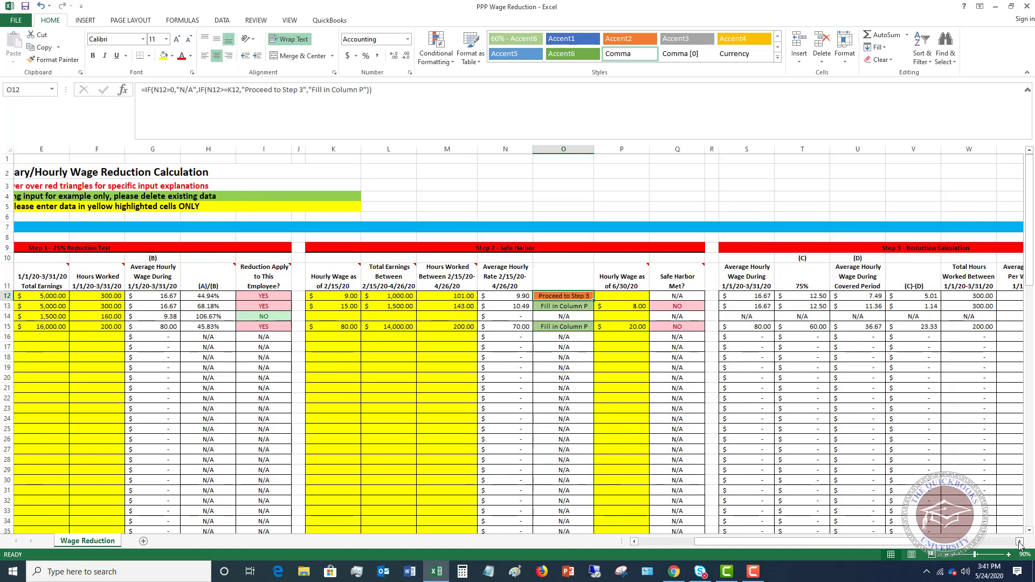
left_click(1019, 542)
left_click(1019, 542)
left_click(1019, 542)
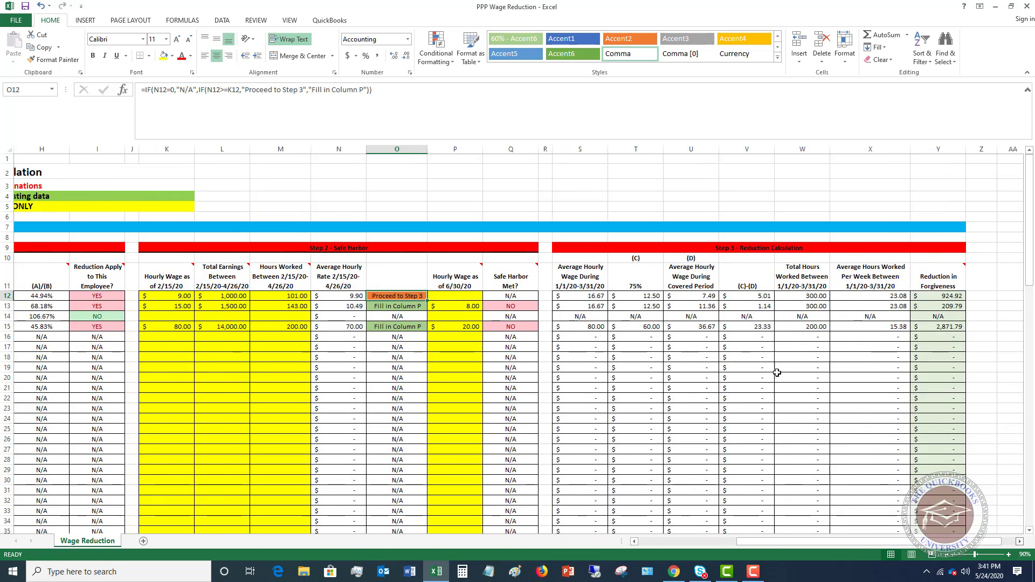
left_click(938, 296)
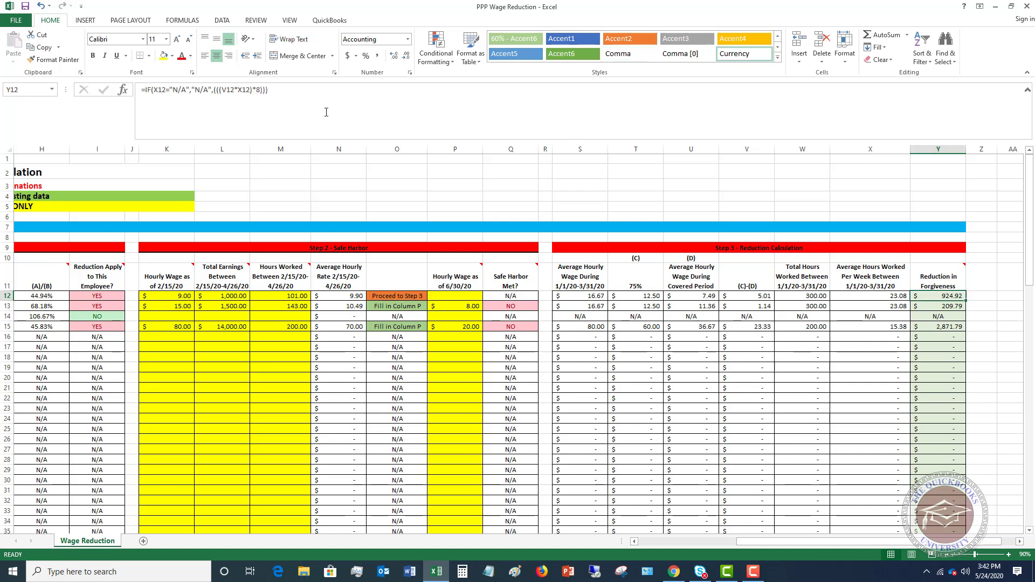
left_click(593, 297)
left_click(568, 310)
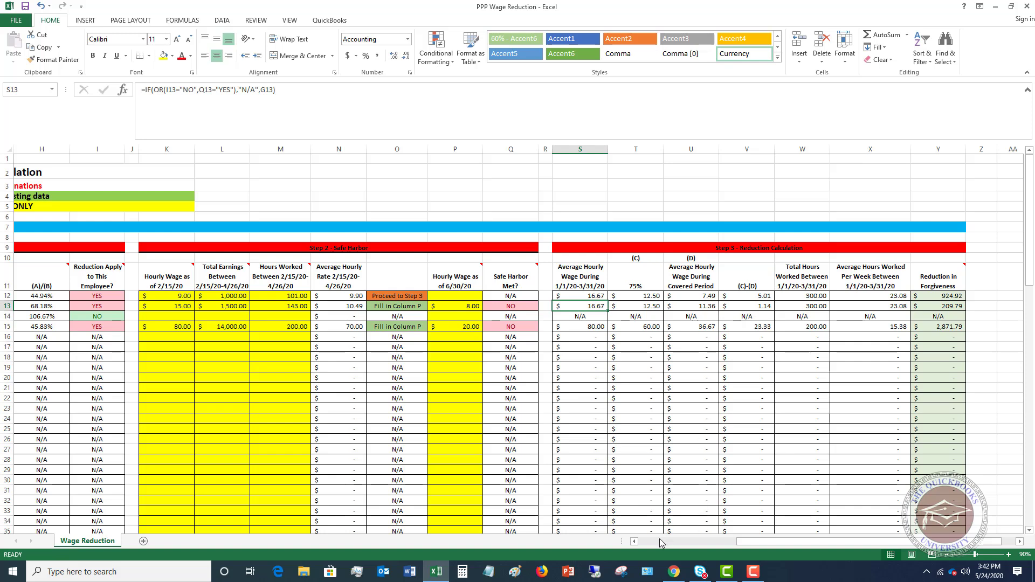
Return to column A, move down to salaried Table B, and inspect Employee 1's average salary and total earnings.
left_click(640, 544)
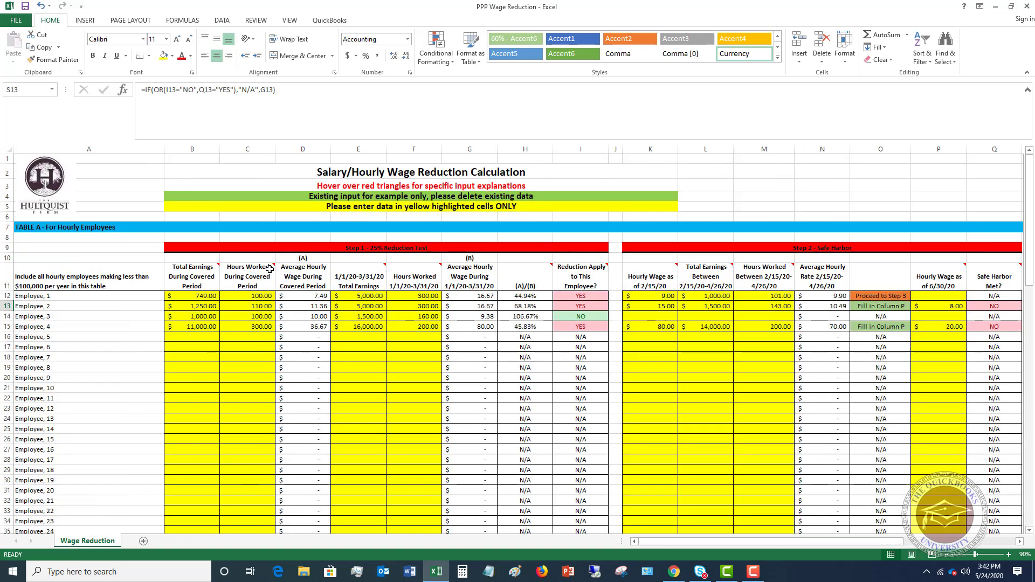
scroll(255, 315, "down", 12)
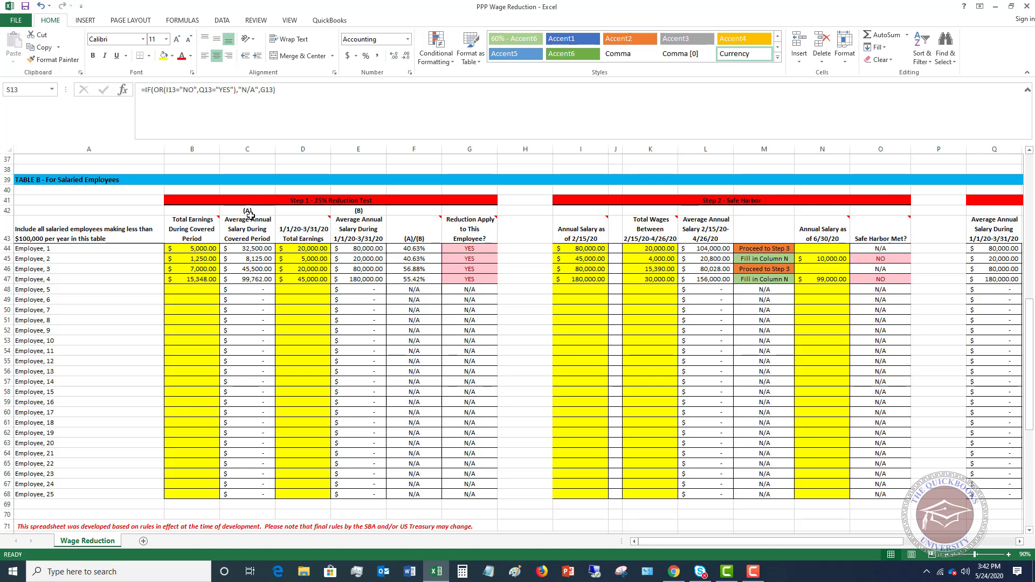
left_click(247, 250)
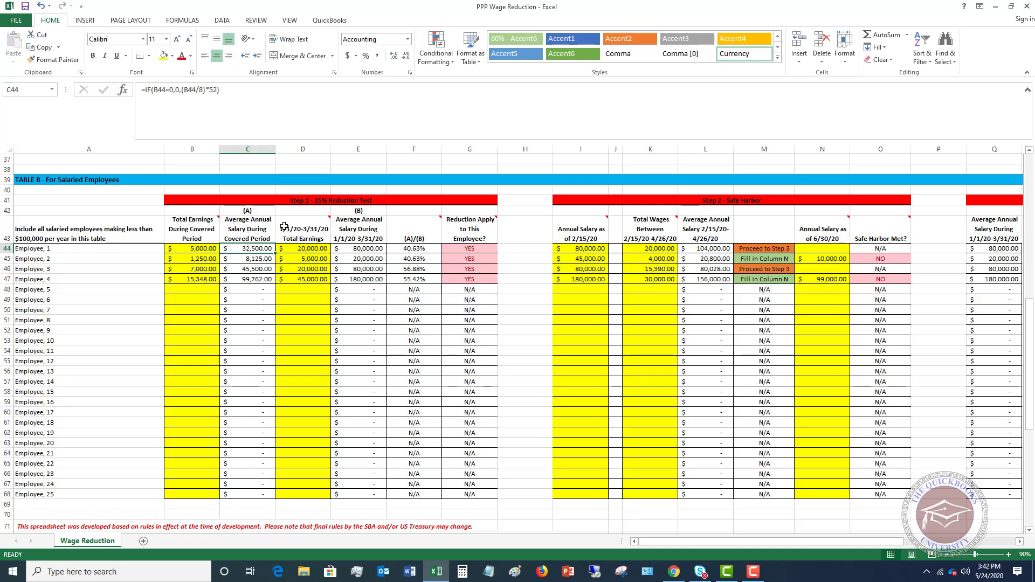
left_click(303, 249)
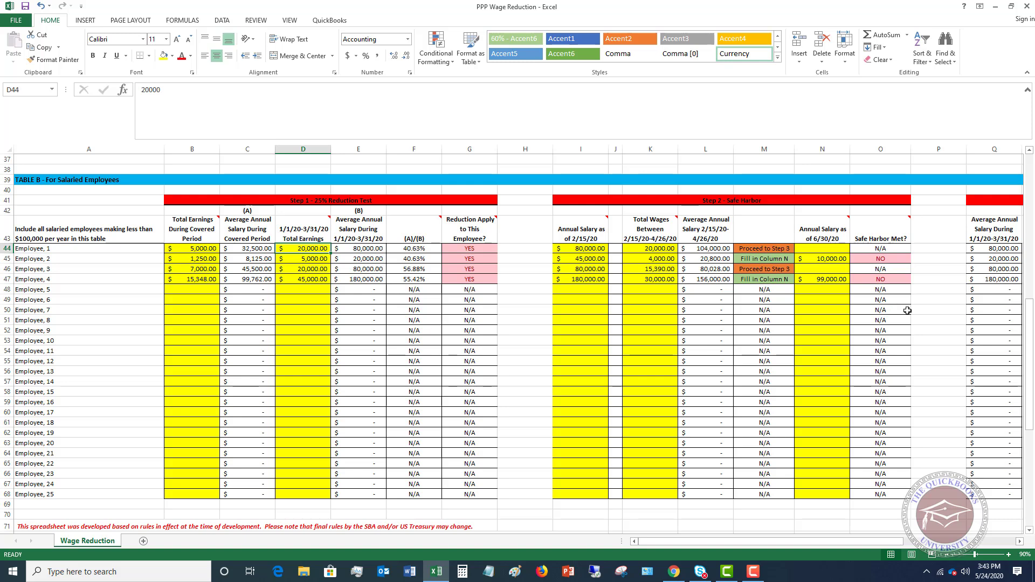
Bring the salaried Reduction in Forgiveness column into view, read V43's comment, then return to the sheet top.
left_click(1020, 541)
left_click(1020, 541)
left_click(1020, 542)
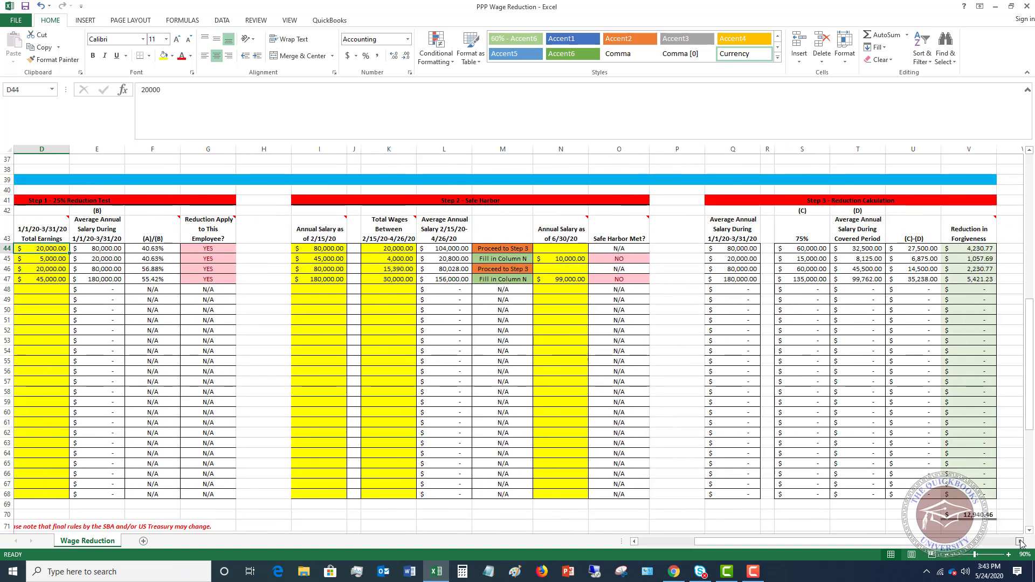
left_click(1019, 542)
left_click(1019, 541)
mouse_move(874, 234)
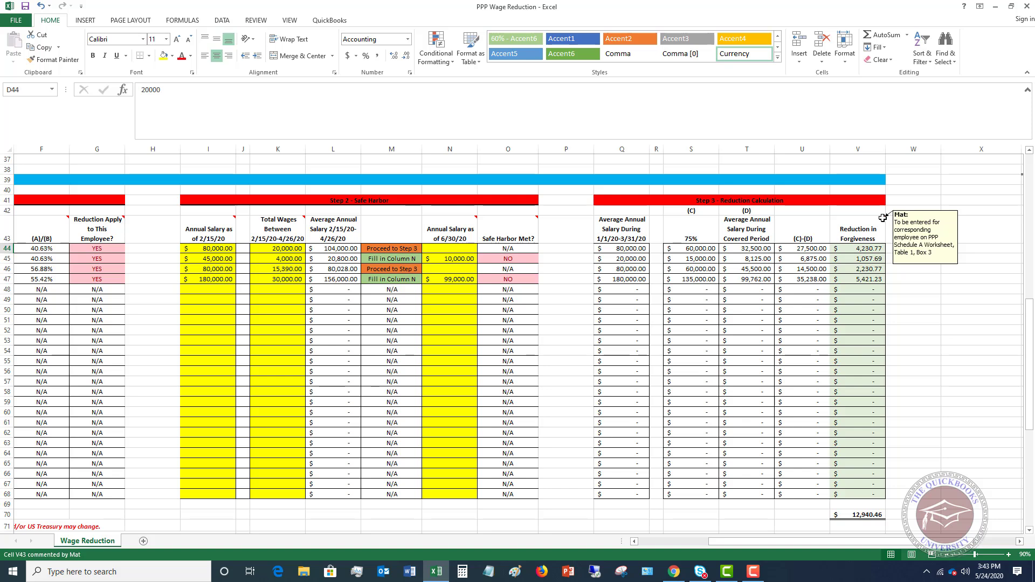
scroll(823, 233, "up", 4)
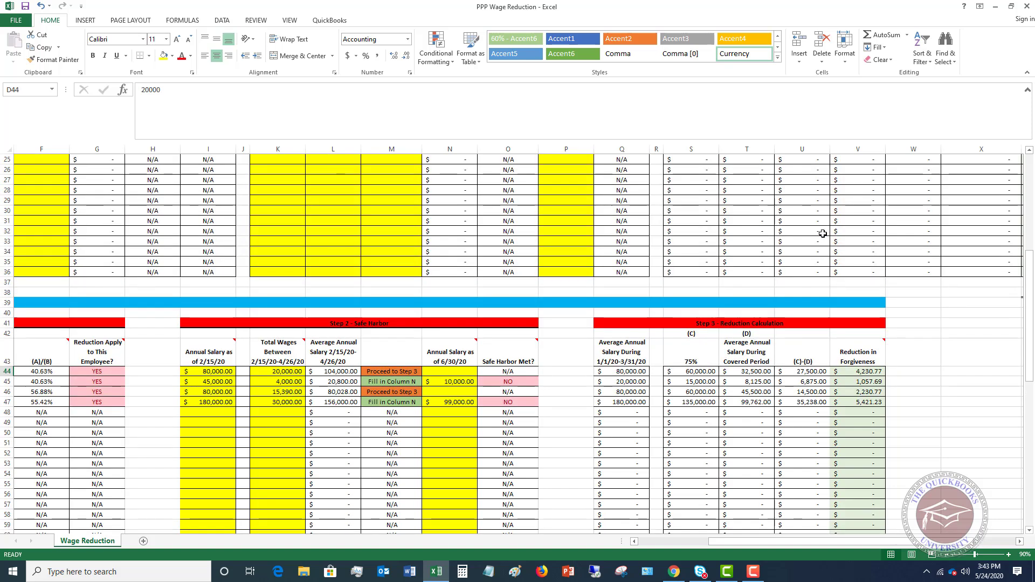
scroll(823, 234, "up", 8)
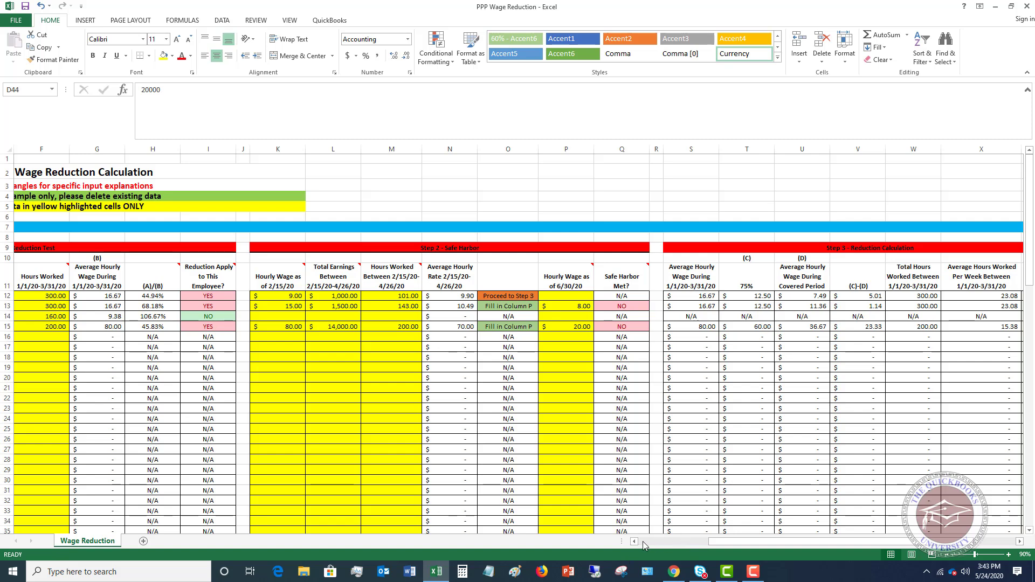
Return to column A, glance down at Table B, then come back up to the hourly Table A header.
left_click(643, 541)
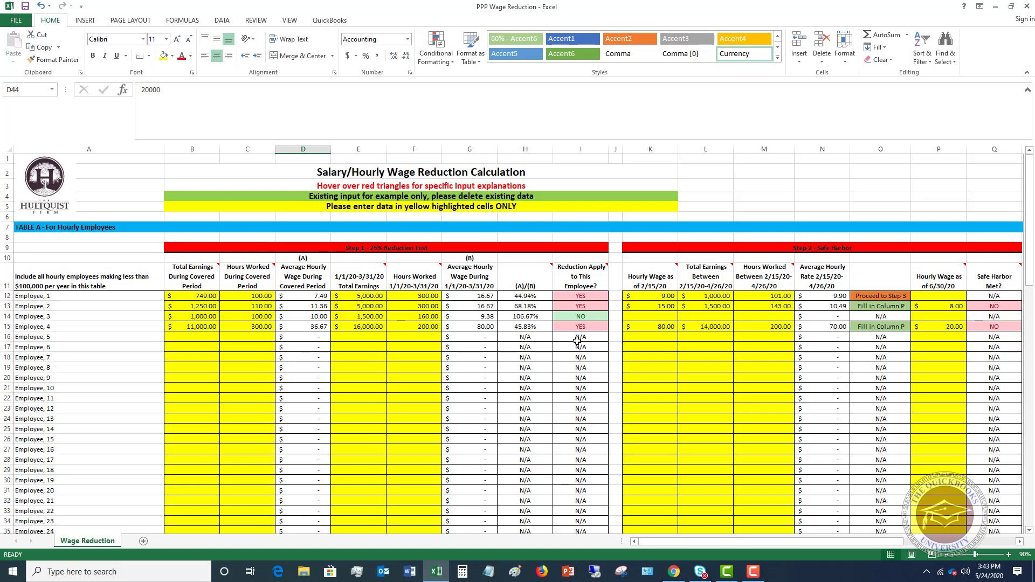
scroll(298, 340, "down", 9)
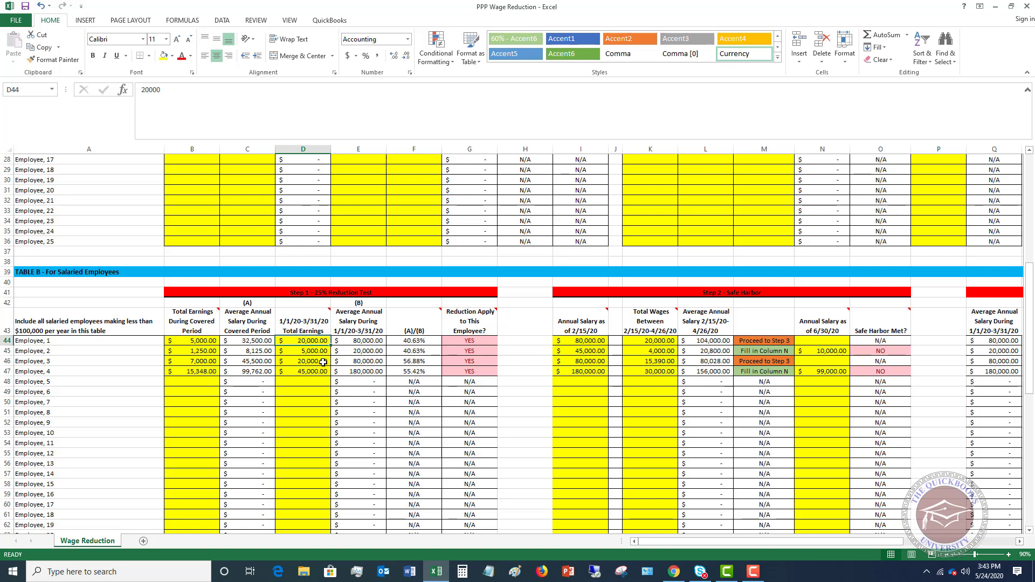
scroll(322, 363, "up", 9)
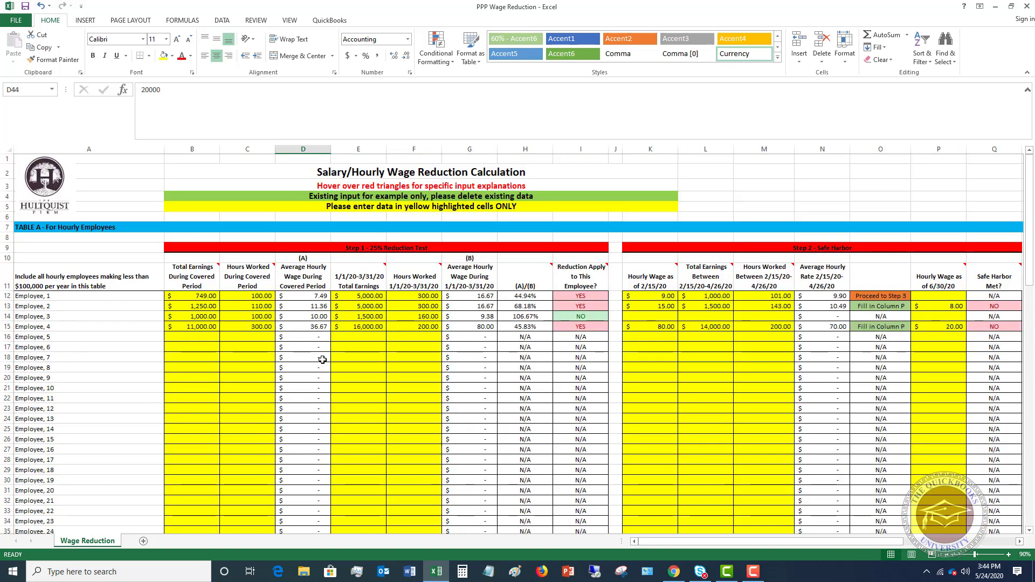